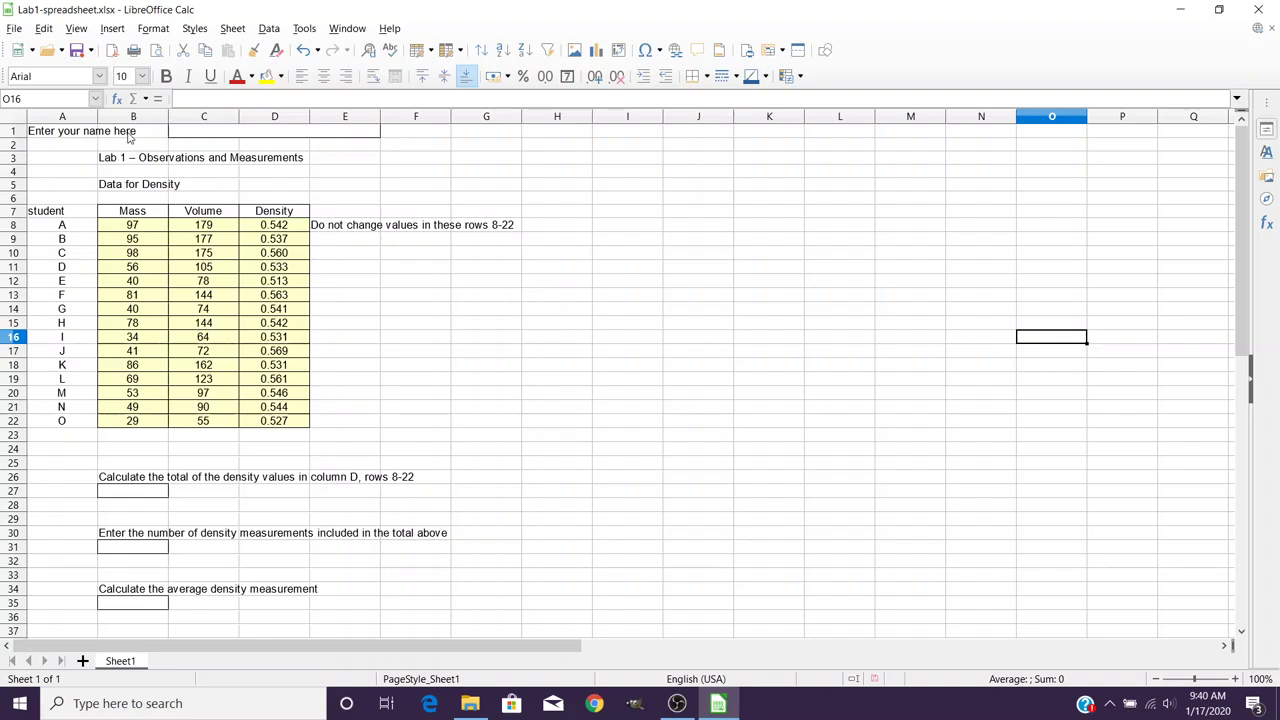
Enter the student's full name in merged cell C1, correcting the misspelled surname.
{"action": "left_click", "coordinate": [199, 135]}
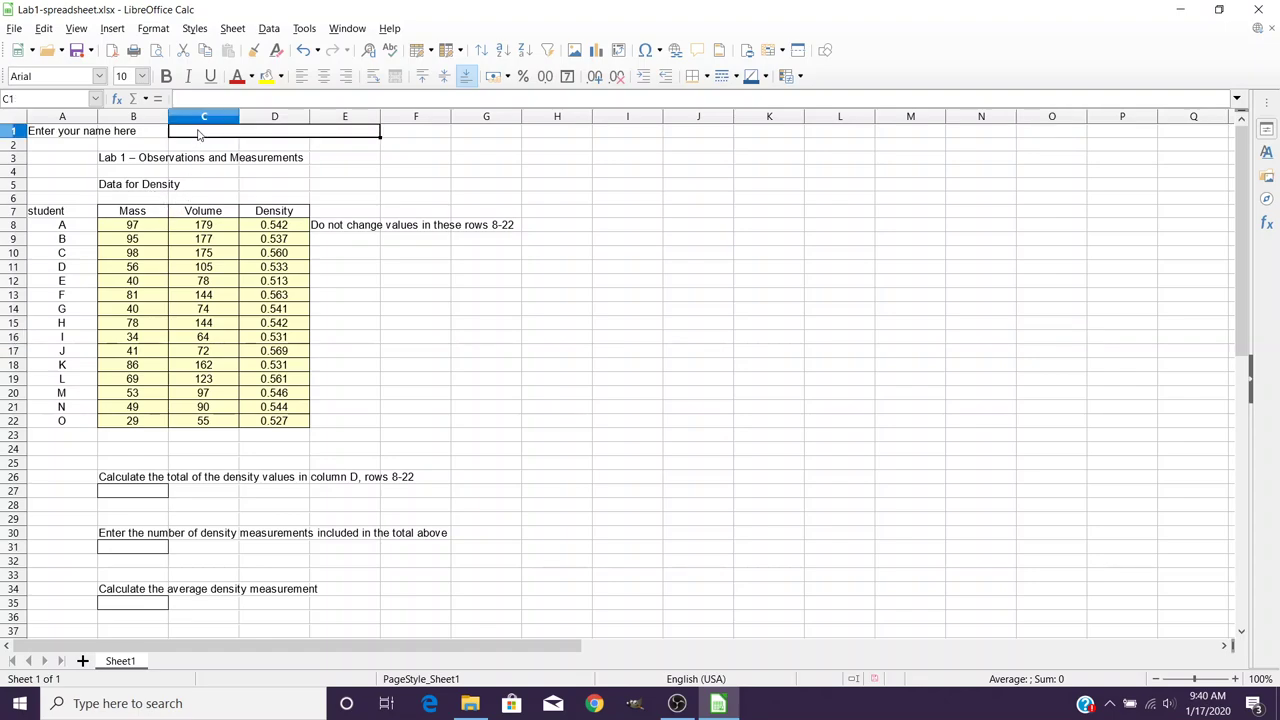
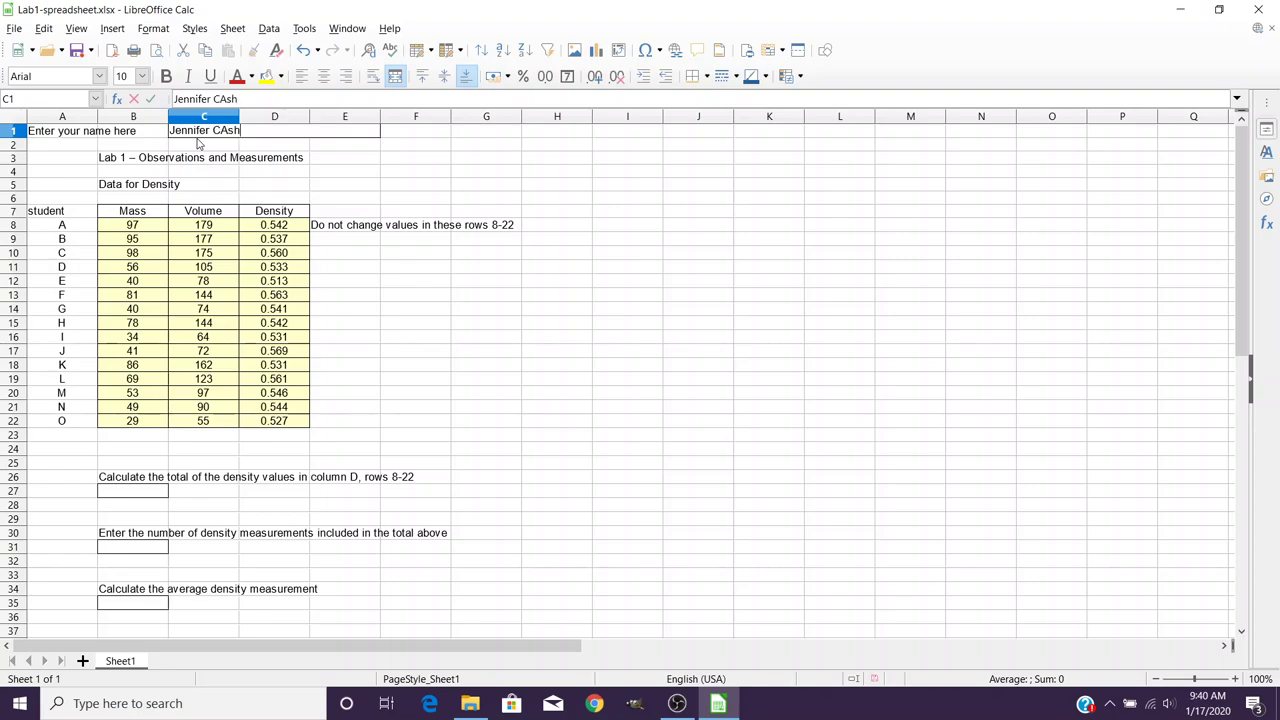
Enter =SUM(D8:D22) in B27 so the total density reads 8.14.
{"action": "left_click", "coordinate": [133, 495]}
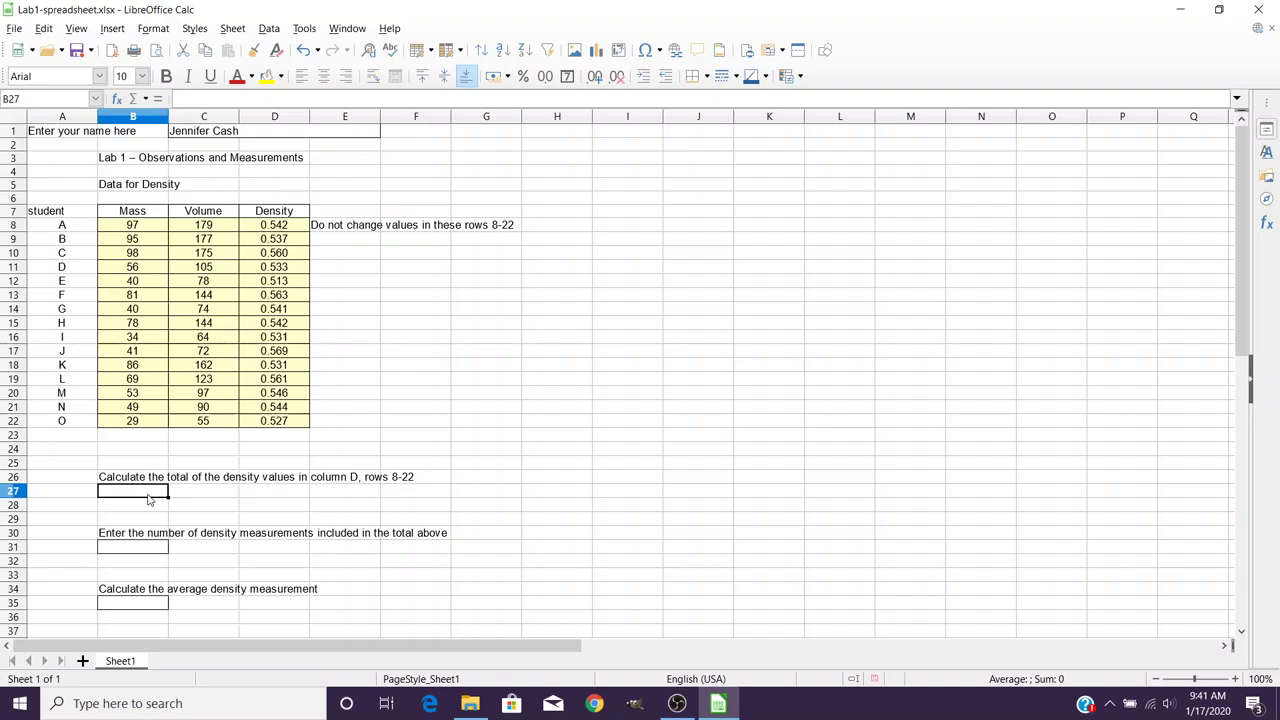
{"action": "type", "text": "=sum"}
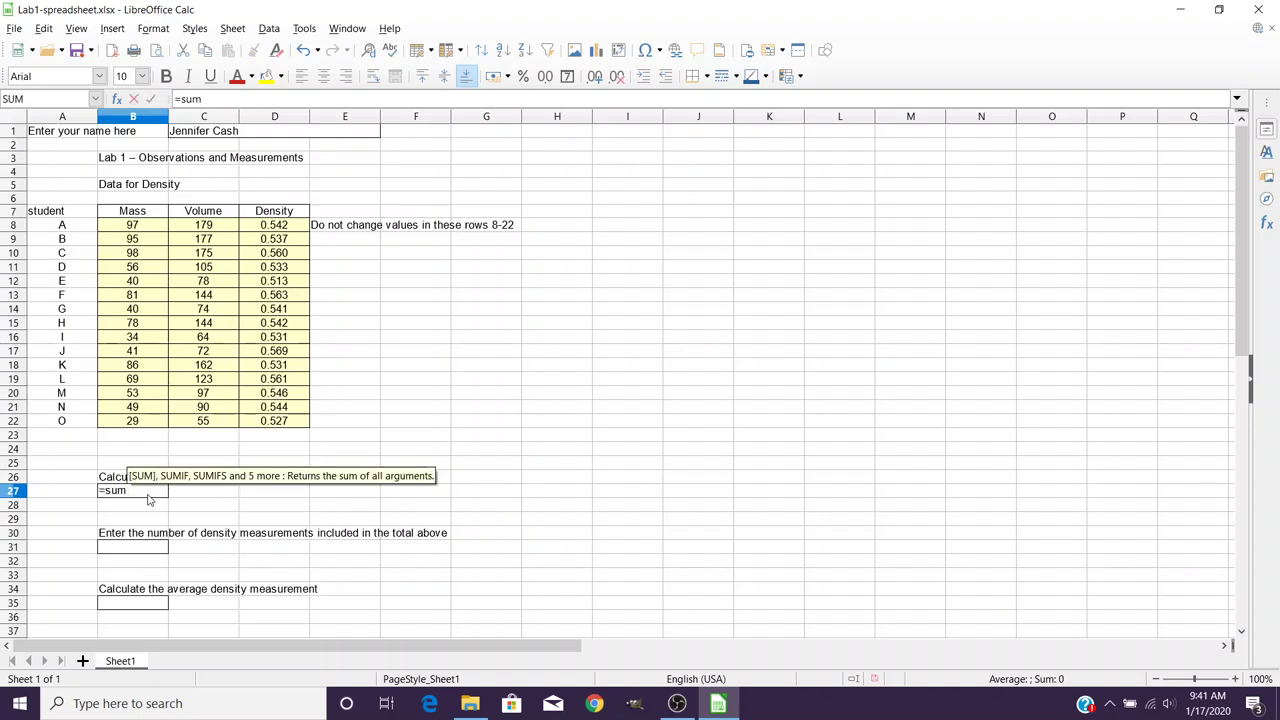
{"action": "type", "text": "("}
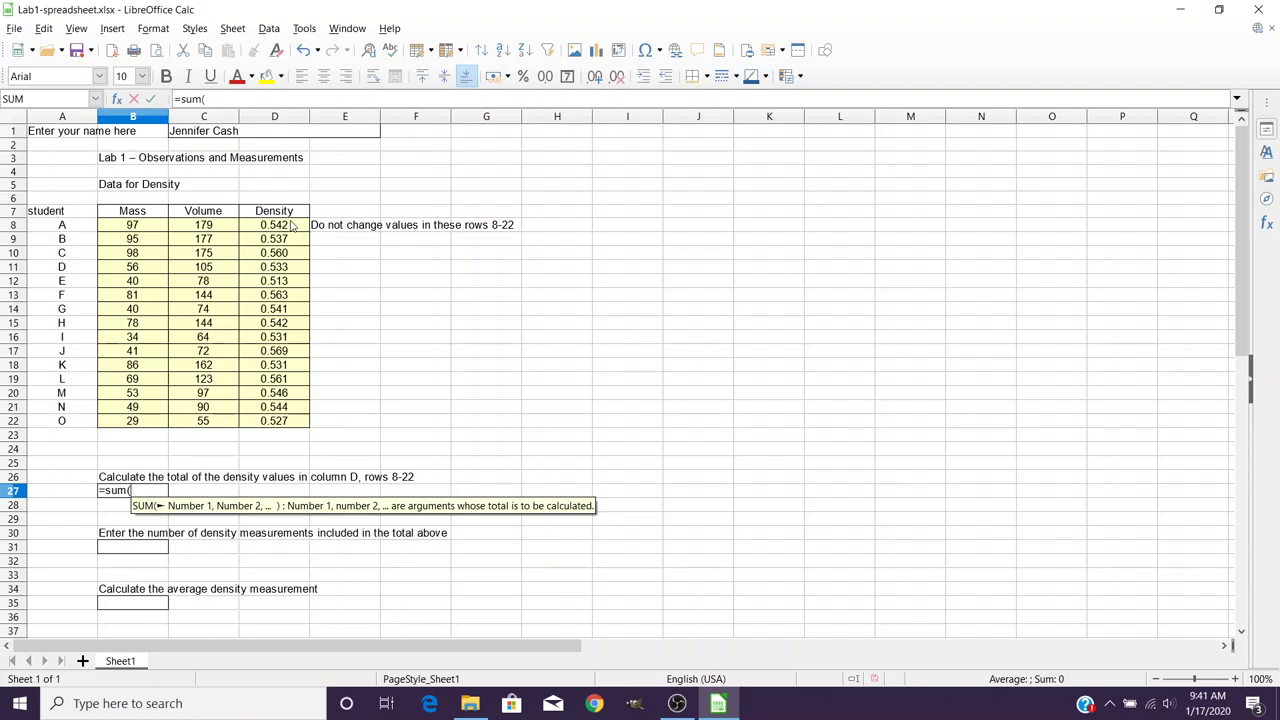
{"action": "left_click_drag", "start_coordinate": [292, 226], "coordinate": [267, 423]}
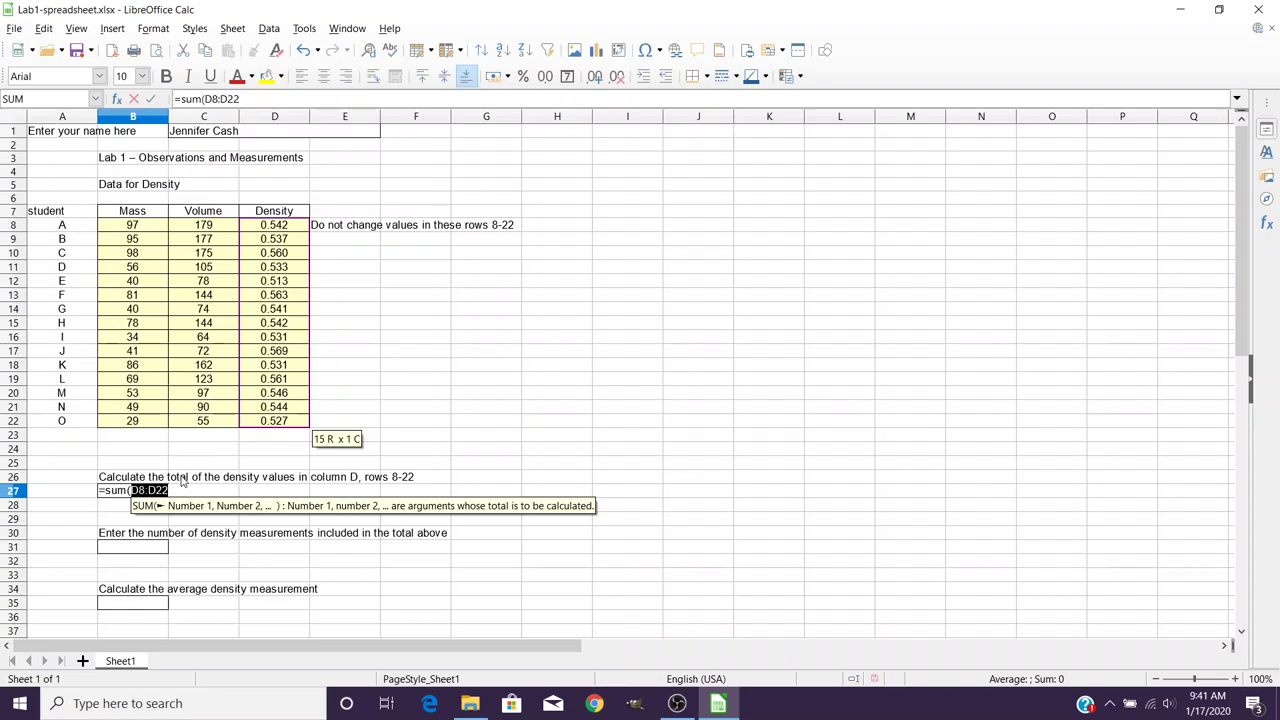
{"action": "type", "text": ")"}
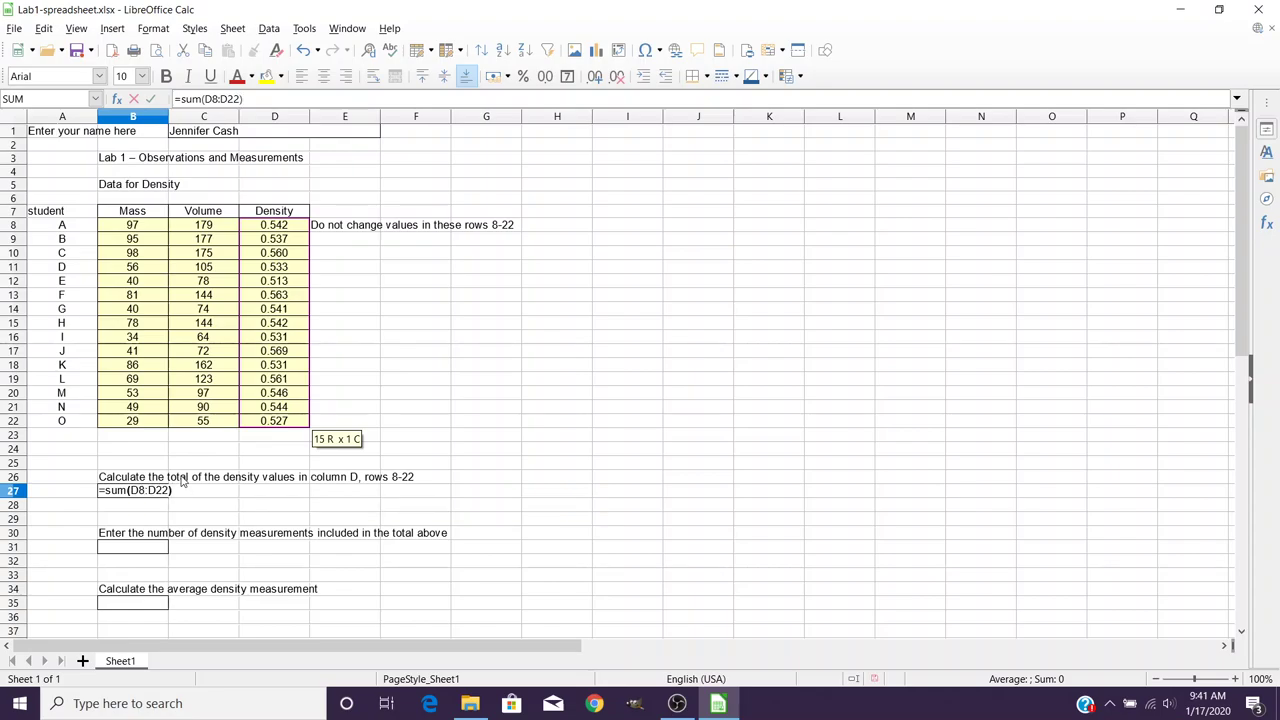
{"action": "key", "text": "Return"}
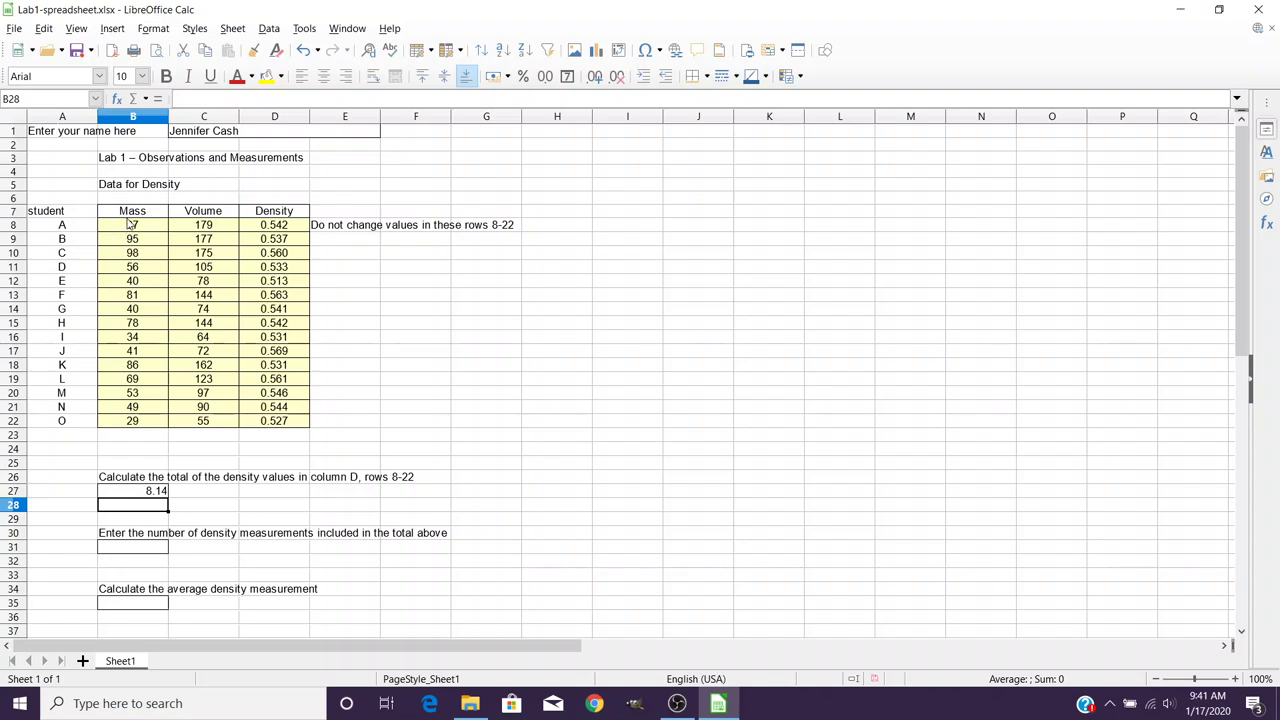
Select the Mass and Volume values B8:C22 and insert a chart from them.
{"action": "left_click", "coordinate": [161, 229]}
{"action": "left_click_drag", "start_coordinate": [161, 231], "coordinate": [212, 424]}
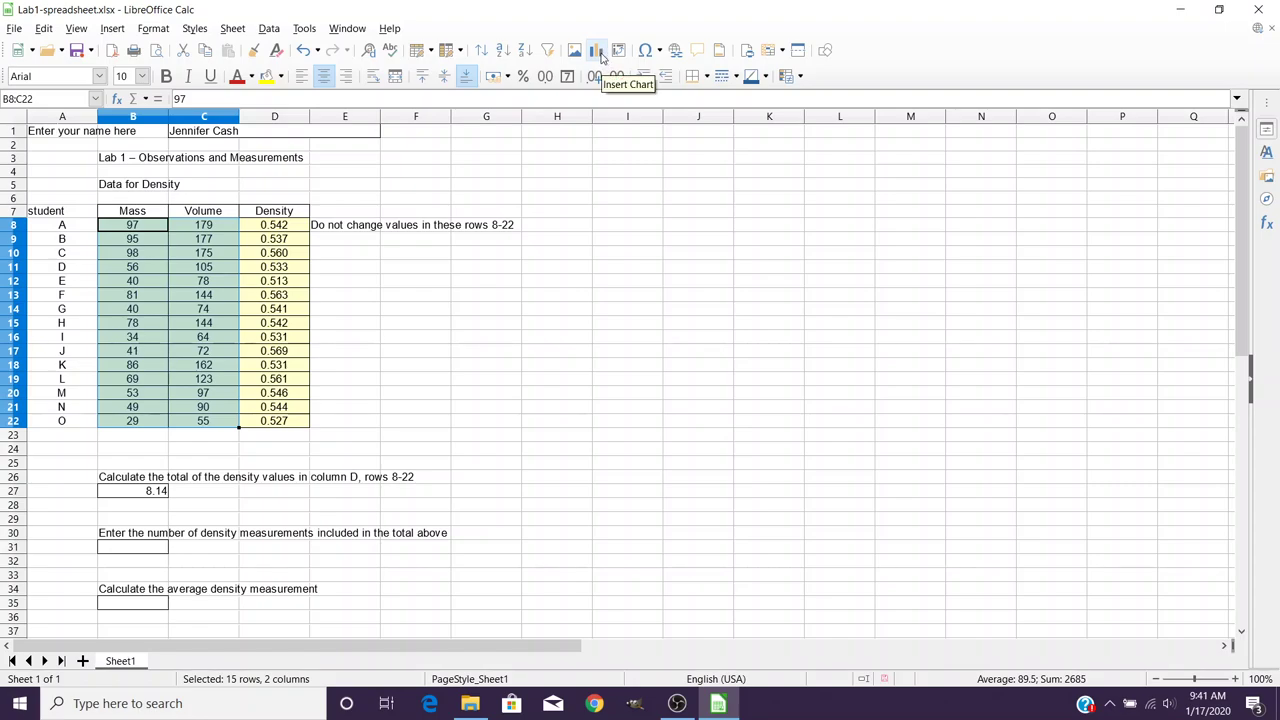
{"action": "left_click", "coordinate": [120, 33]}
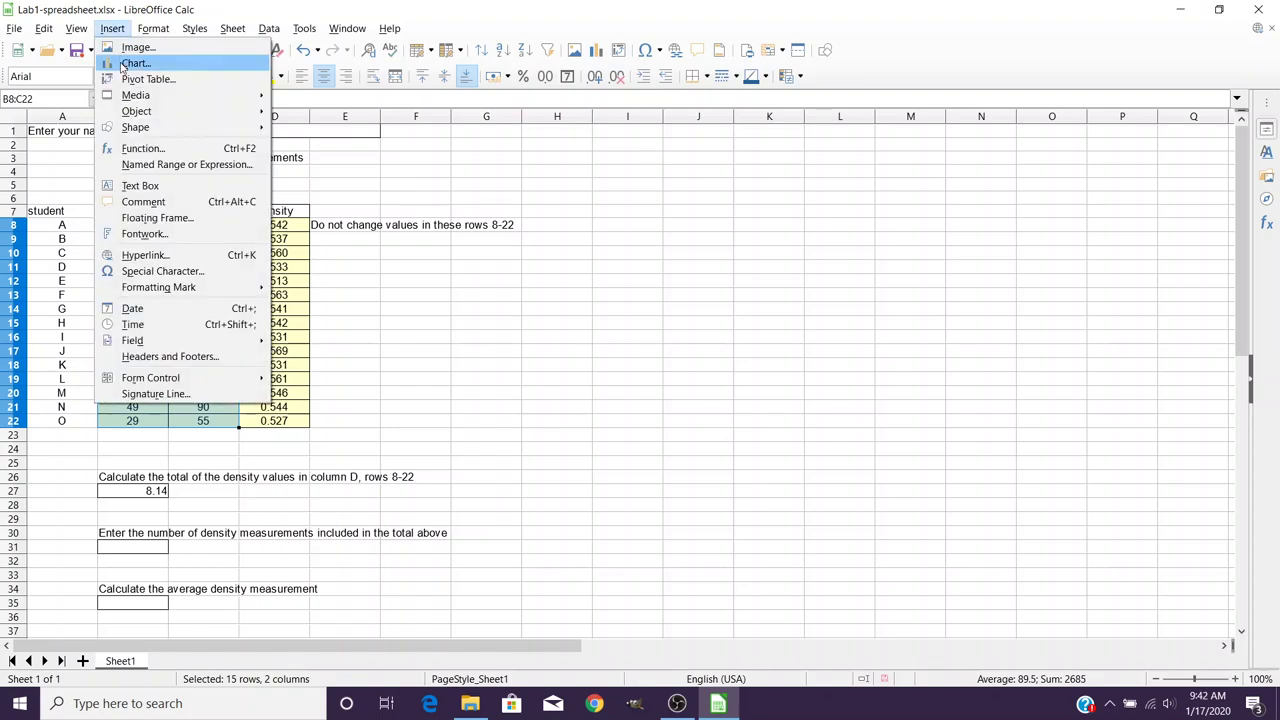
{"action": "left_click", "coordinate": [135, 63]}
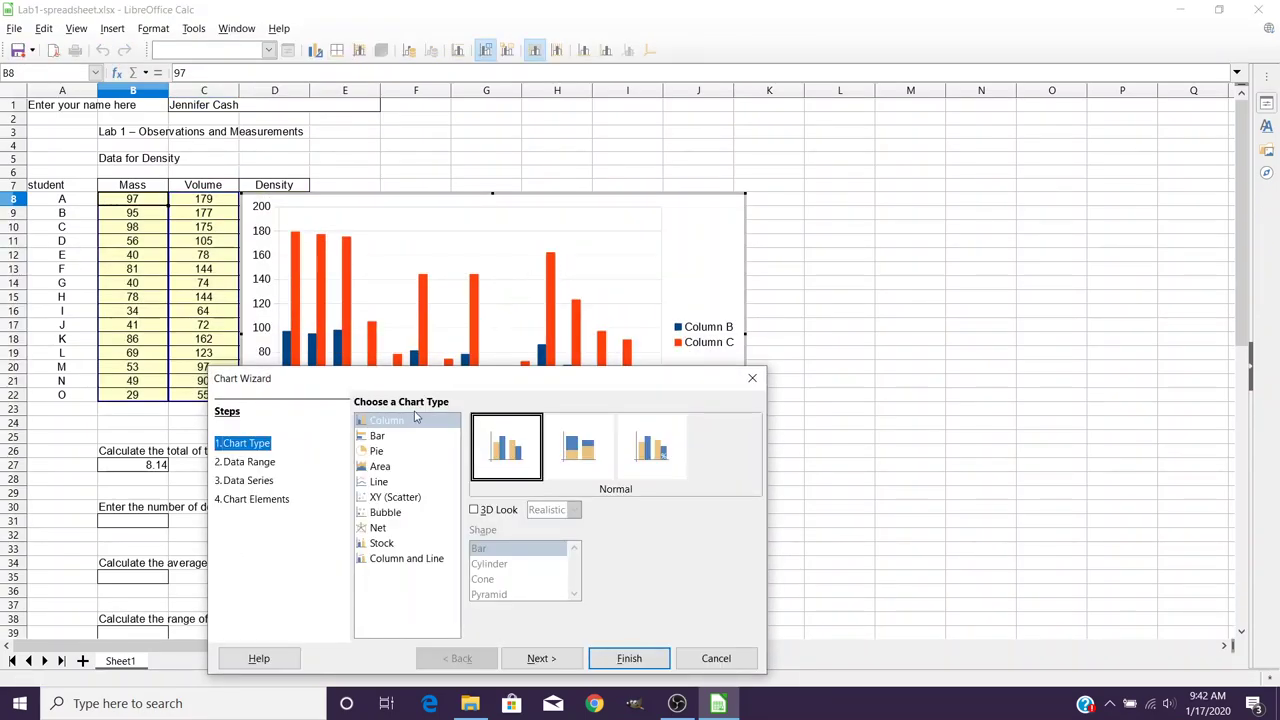
Choose the XY (Scatter) chart type and accept the default data range and series.
{"action": "left_click", "coordinate": [414, 503]}
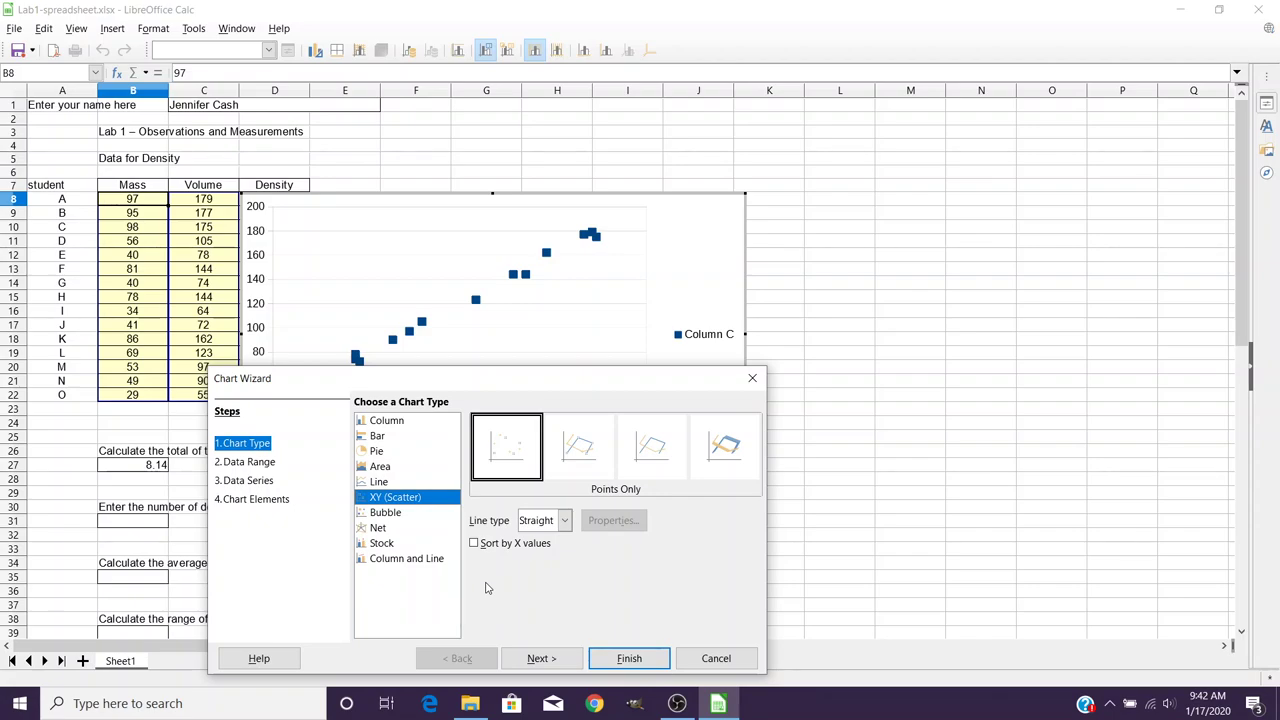
{"action": "left_click", "coordinate": [541, 658]}
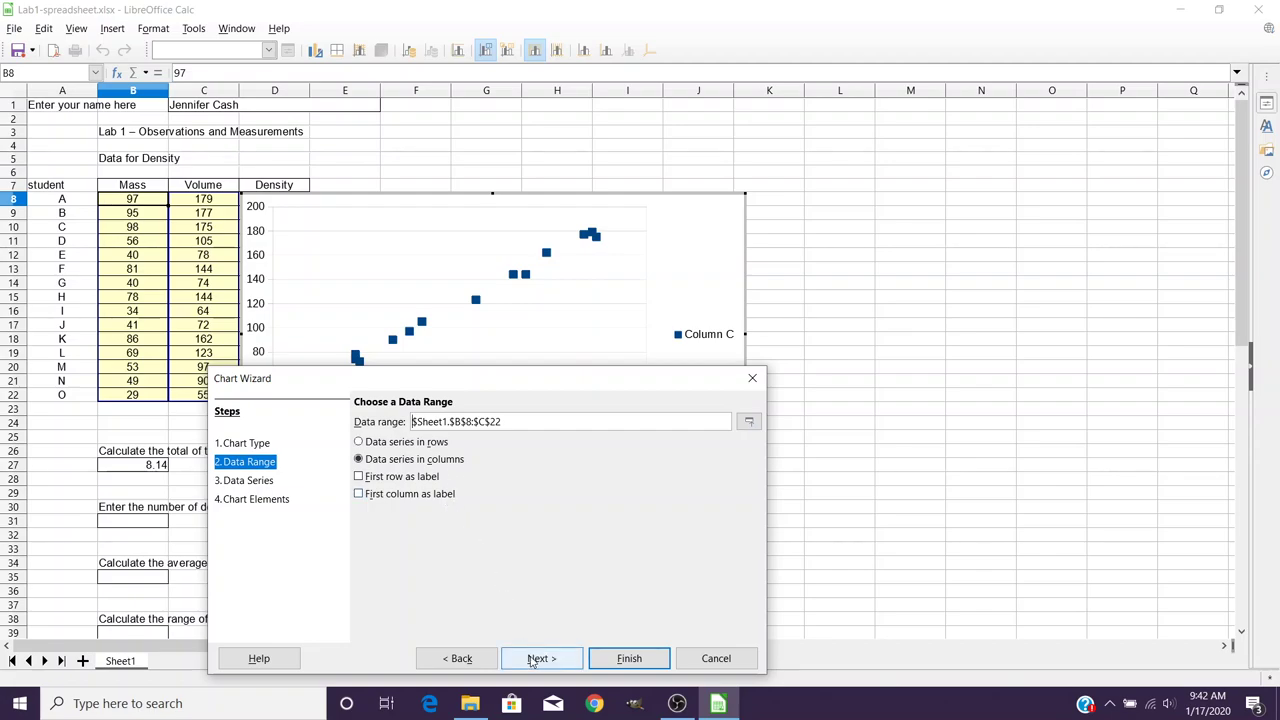
{"action": "left_click", "coordinate": [533, 660]}
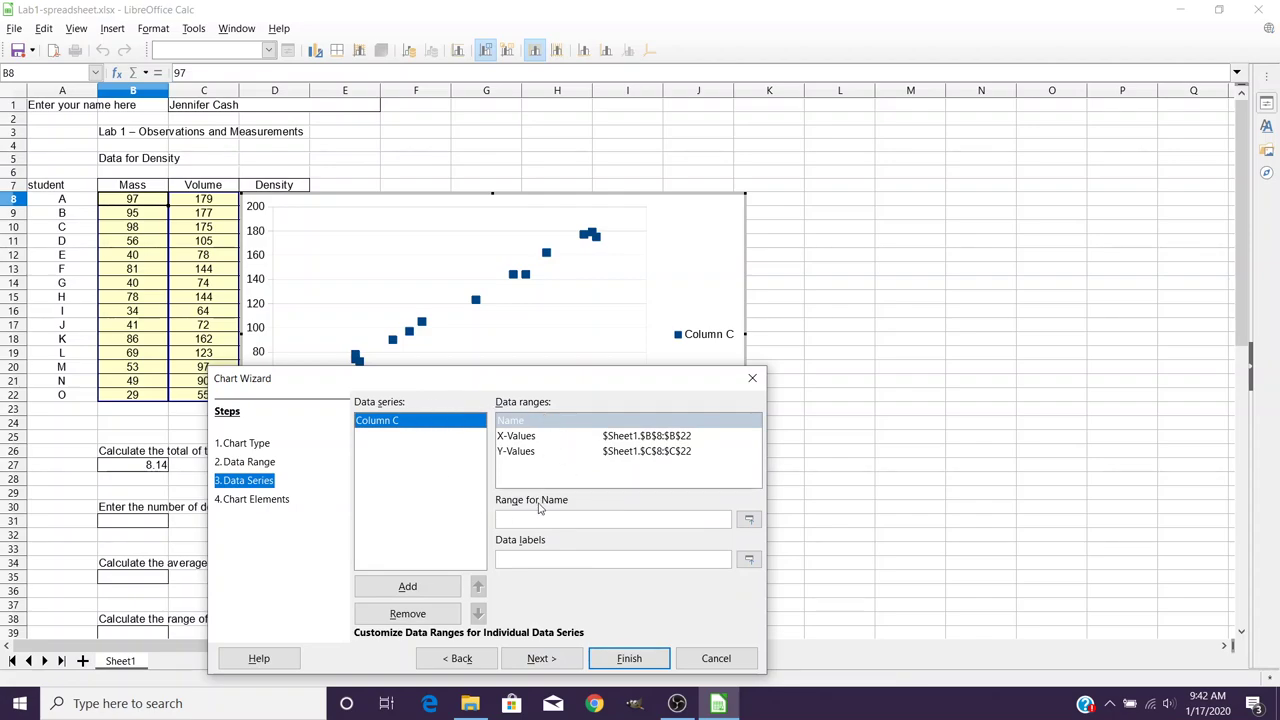
Title the chart 'Student Measurements of Wood Blocks' and label the axes Mass and Volume.
{"action": "left_click", "coordinate": [538, 659]}
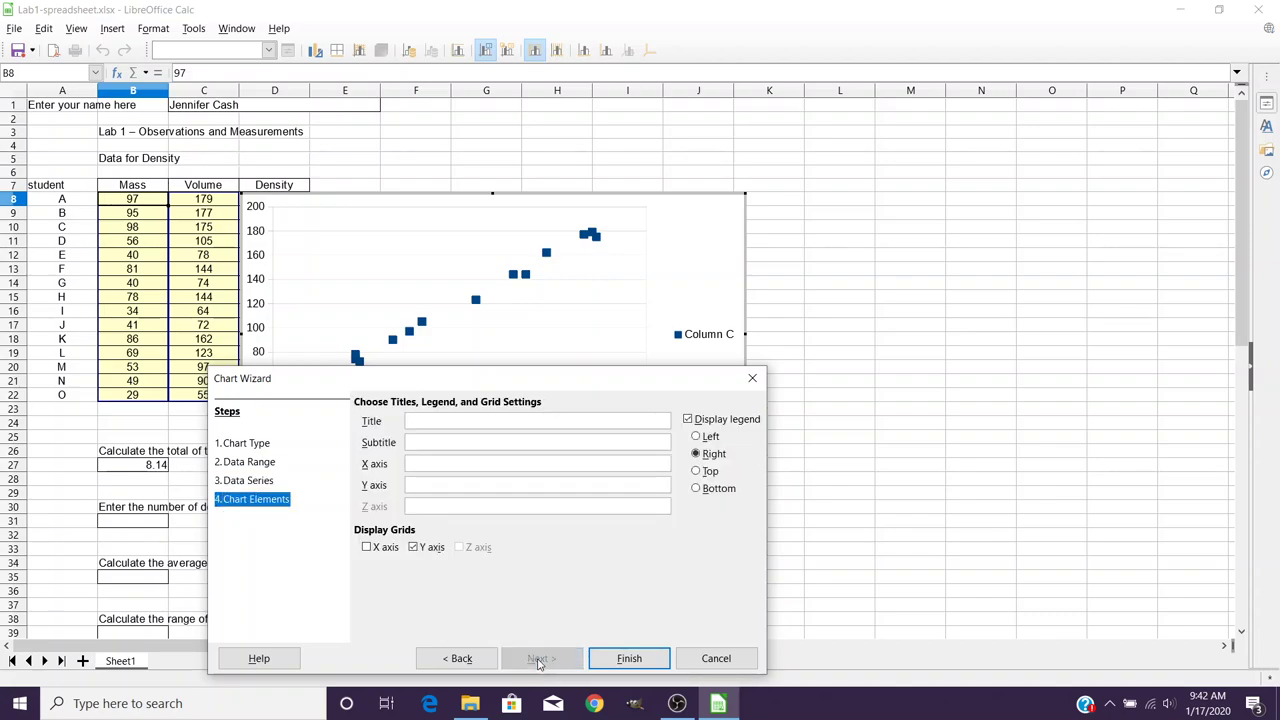
{"action": "left_click", "coordinate": [476, 422]}
{"action": "type", "text": "Student"}
{"action": "type", "text": " Ma"}
{"action": "type", "text": "asure"}
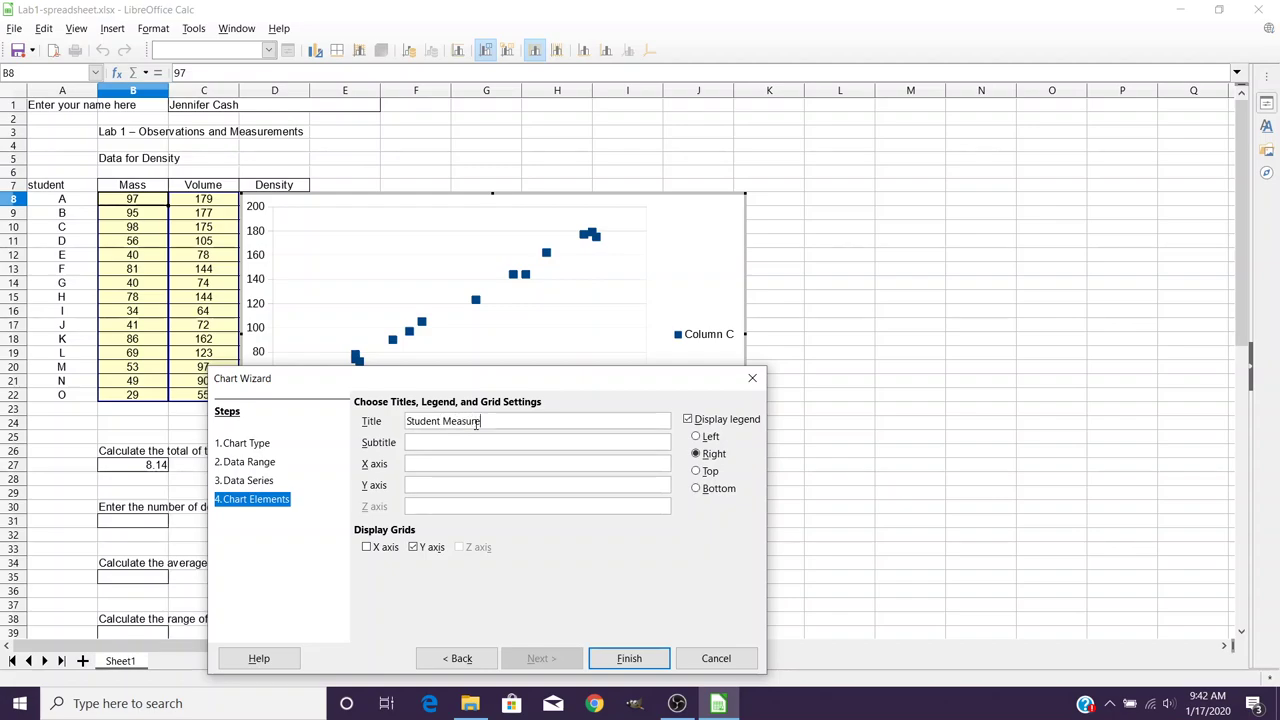
{"action": "type", "text": "ments of WOod Blocks"}
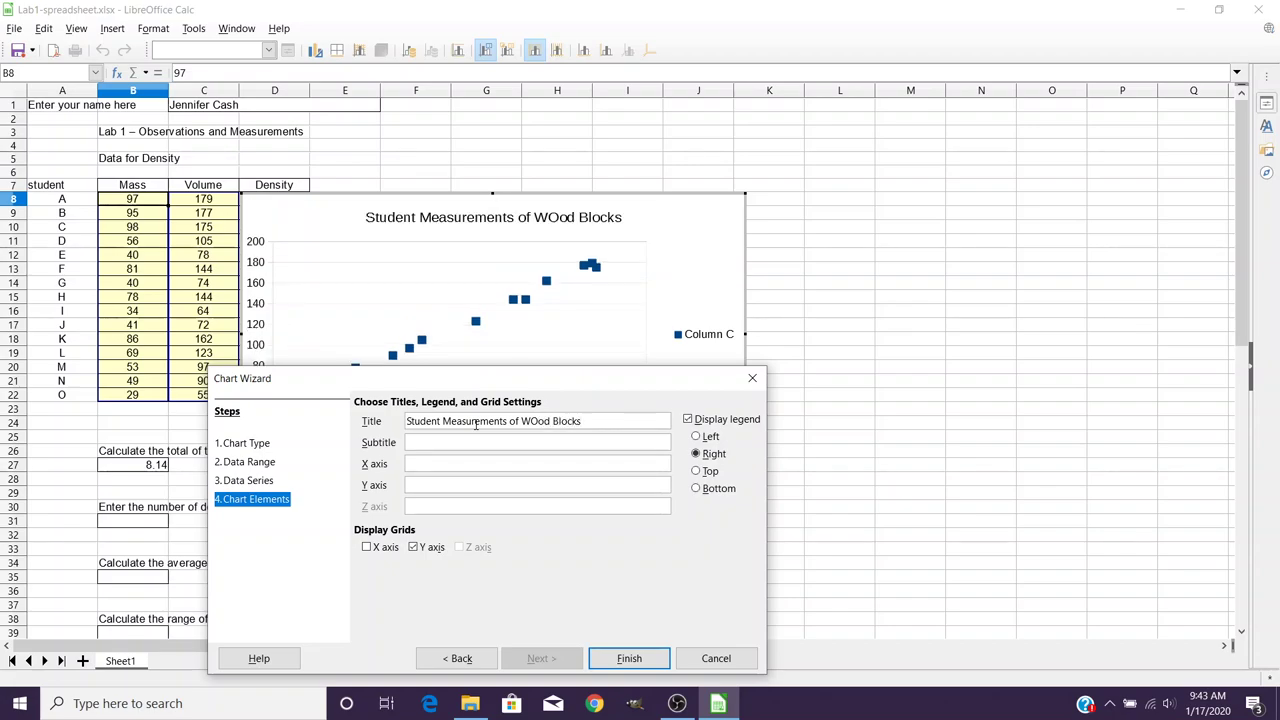
{"action": "key", "text": "Left"}
{"action": "key", "text": "Left"}
{"action": "key", "text": "Left"}
{"action": "key", "text": "Left"}
{"action": "key", "text": "BackSpace"}
{"action": "type", "text": "o"}
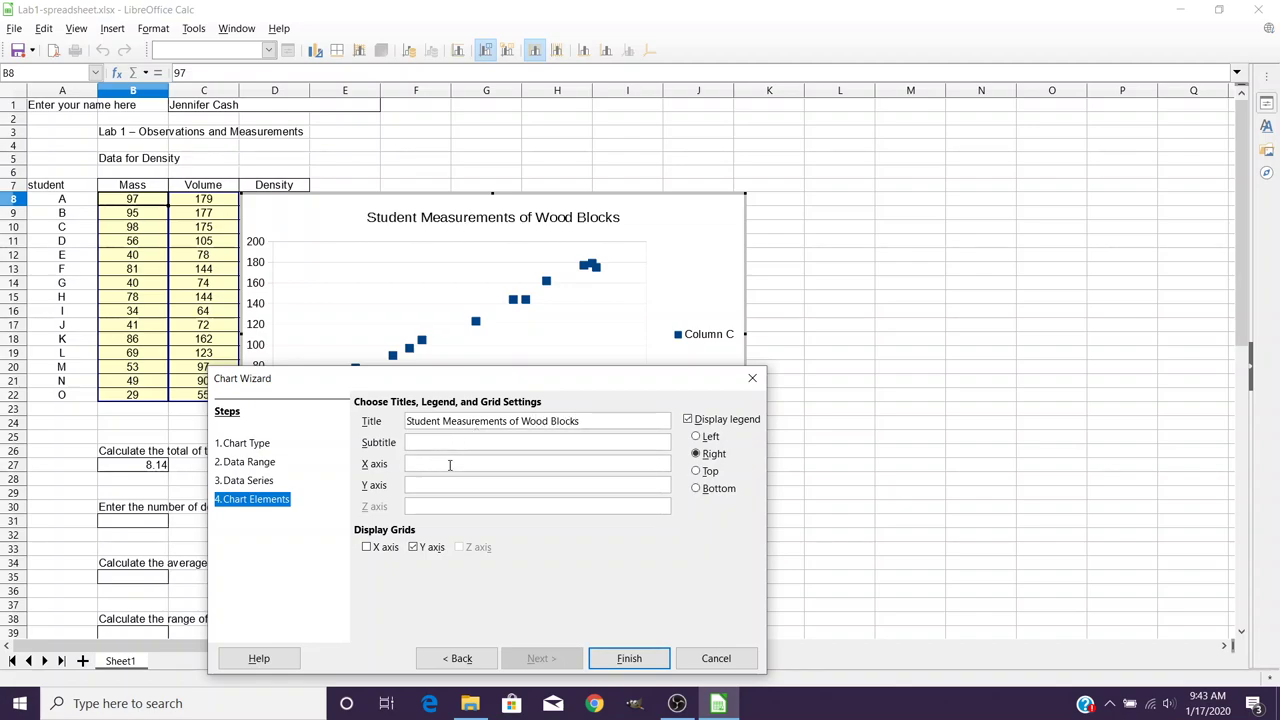
{"action": "type", "text": "Mass"}
{"action": "left_click", "coordinate": [445, 486]}
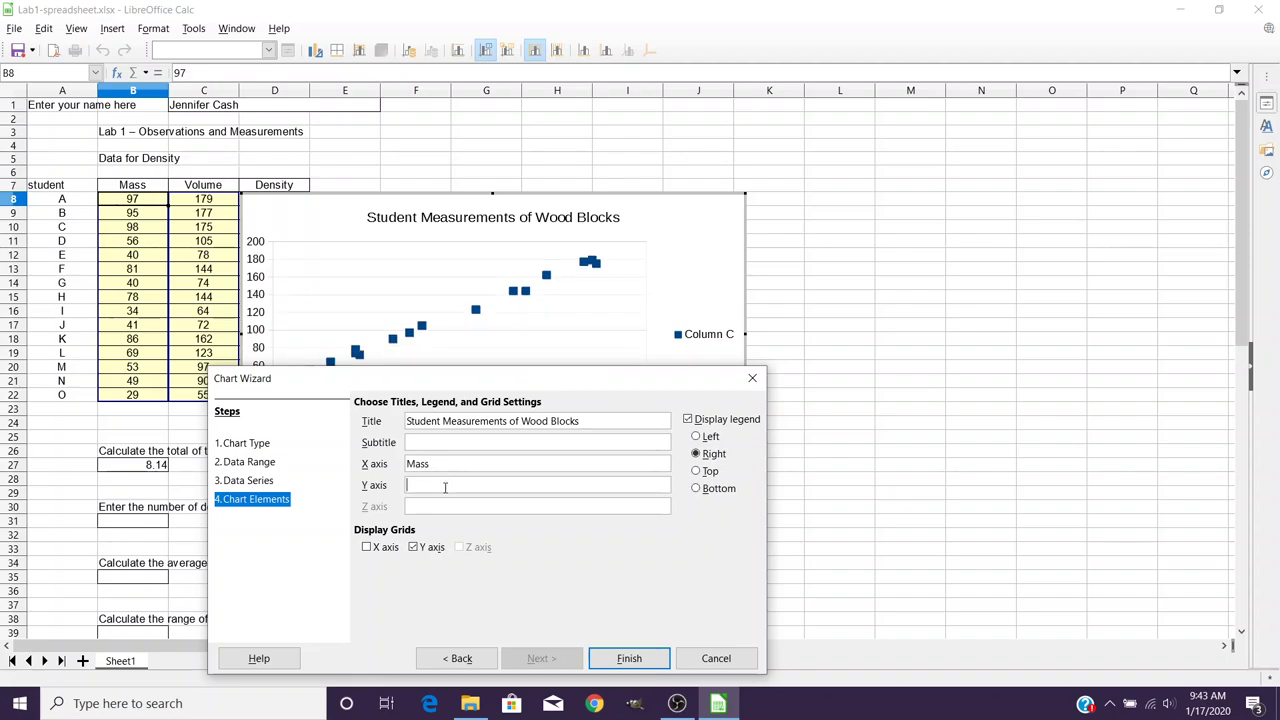
{"action": "type", "text": "Volume"}
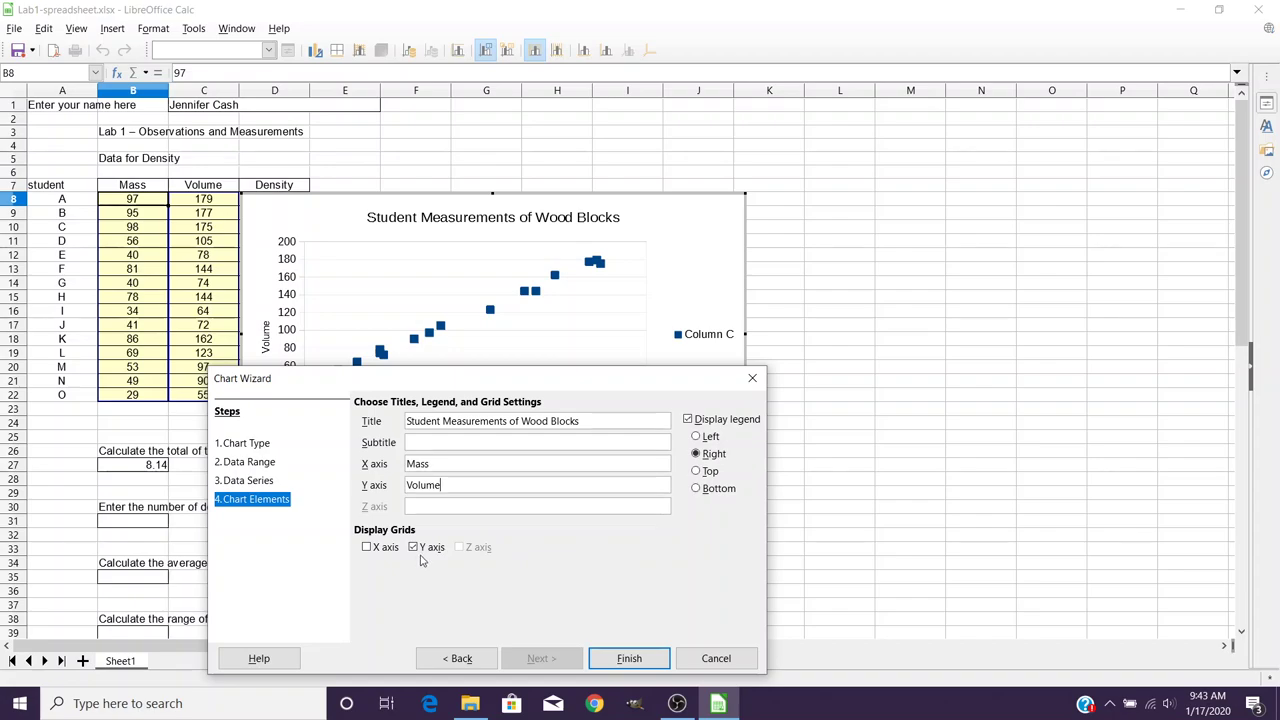
Turn on X-axis gridlines and remove the chart legend.
{"action": "left_click", "coordinate": [367, 548]}
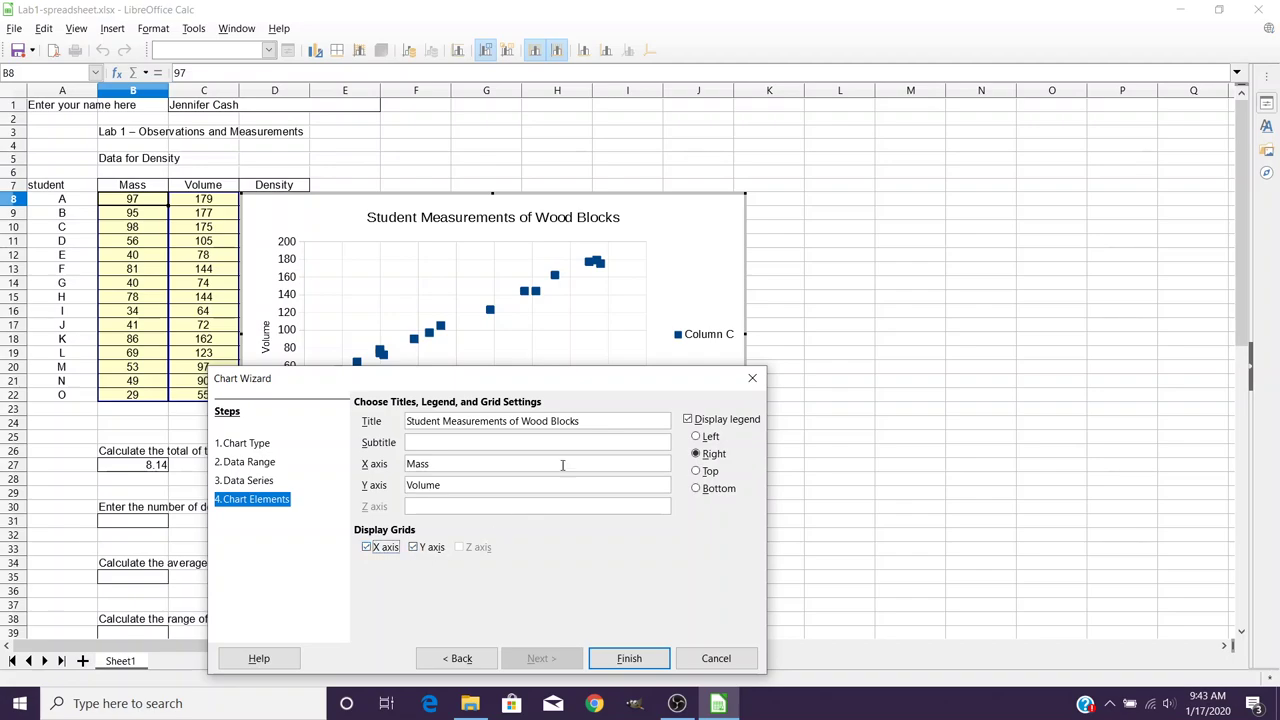
{"action": "left_click_drag", "start_coordinate": [578, 388], "coordinate": [1058, 318]}
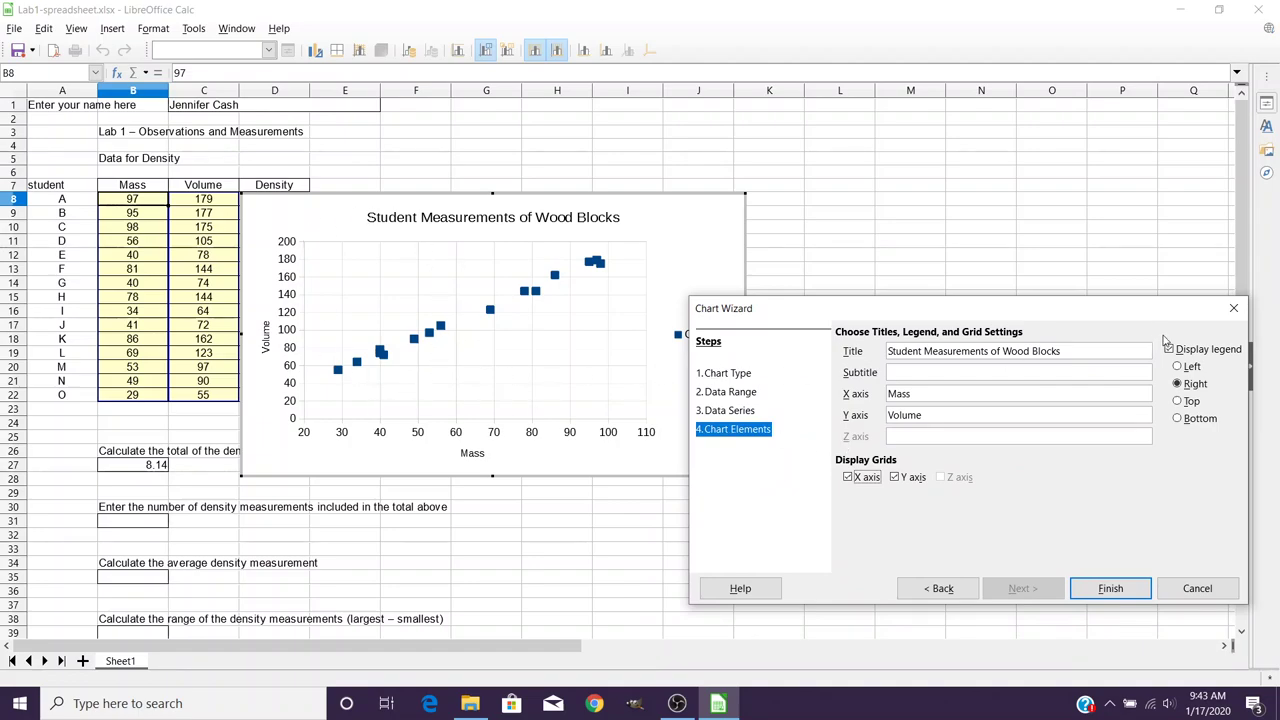
{"action": "left_click_drag", "start_coordinate": [1165, 316], "coordinate": [1119, 369]}
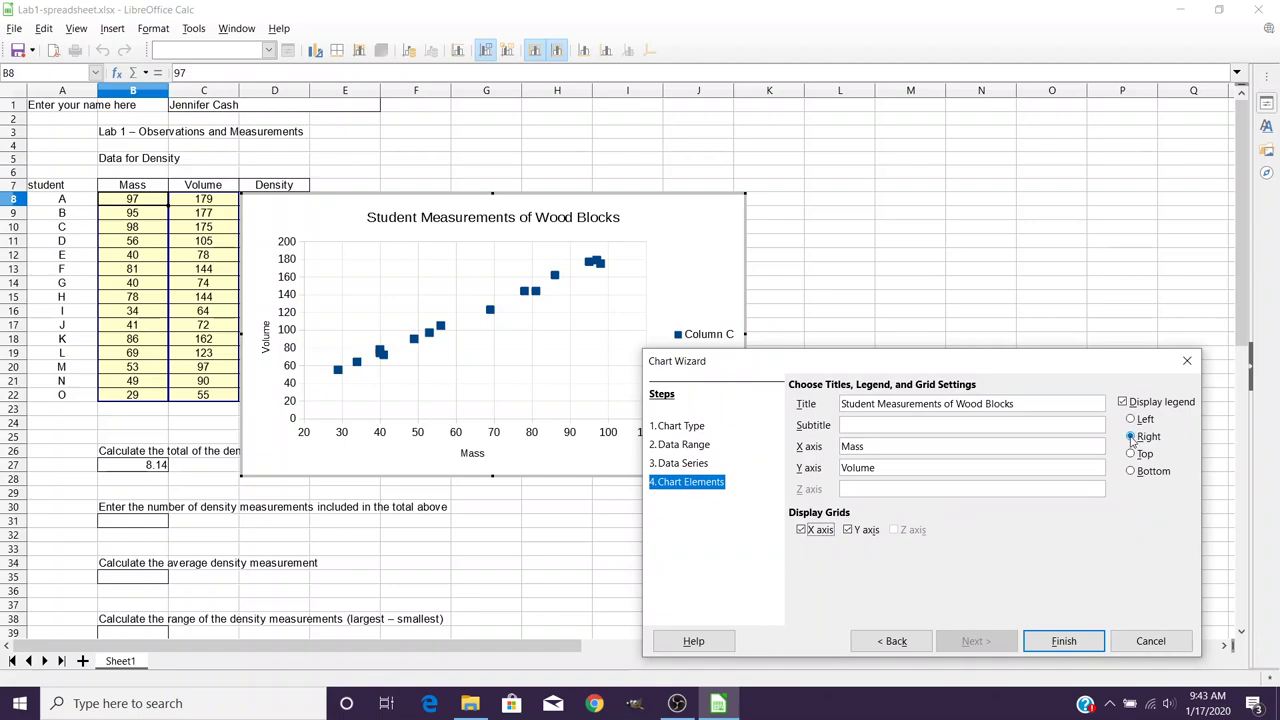
{"action": "left_click", "coordinate": [1122, 402]}
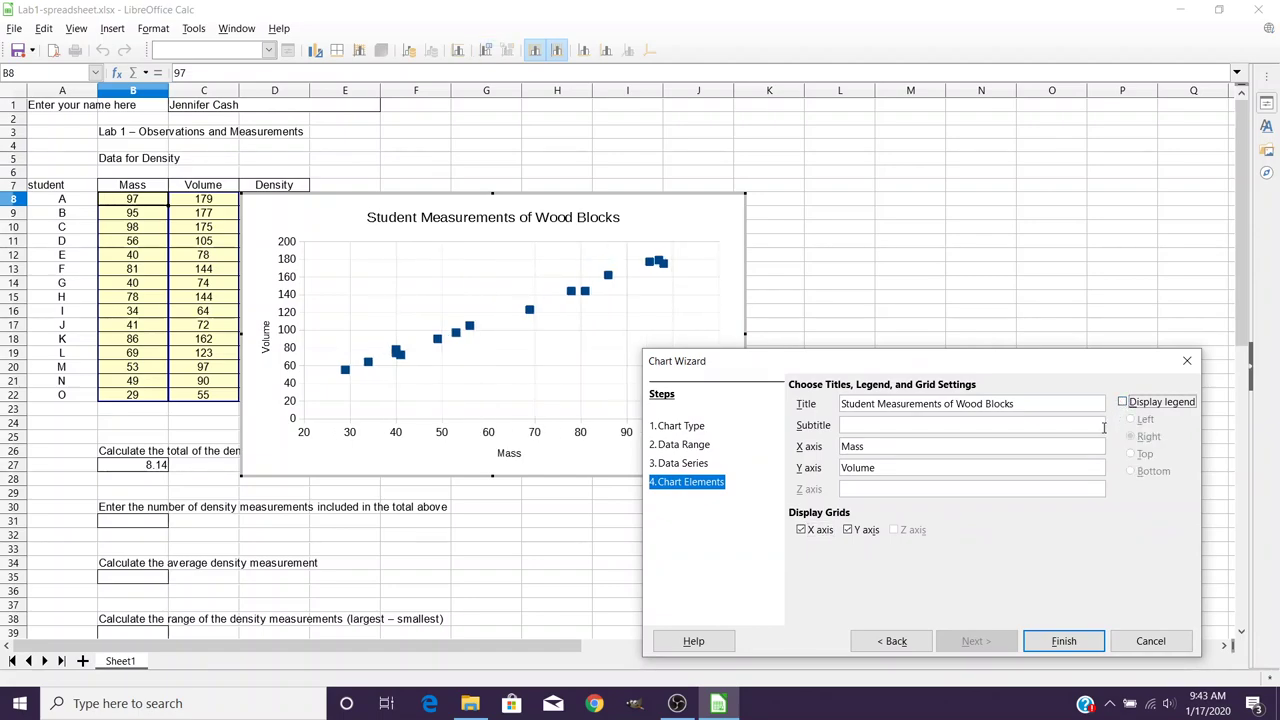
Finish the chart and drag it right of the data table, clear of the Density column.
{"action": "left_click", "coordinate": [1063, 643]}
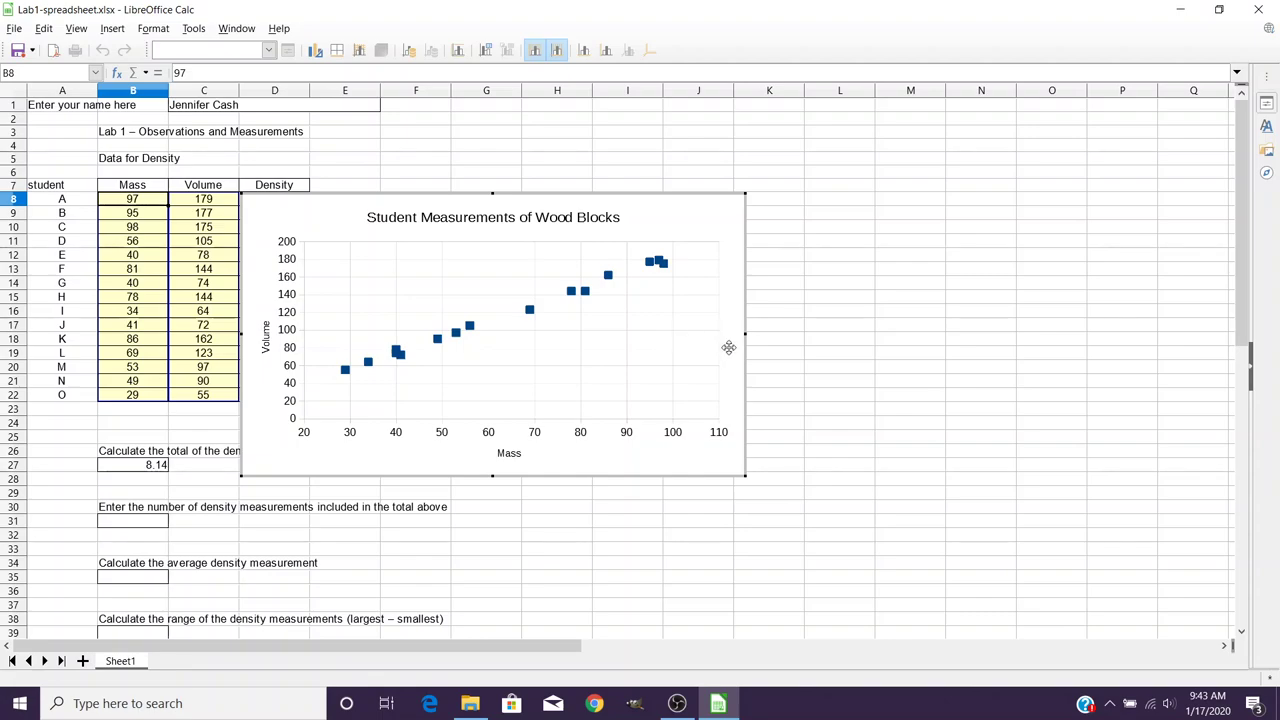
{"action": "left_click", "coordinate": [814, 352]}
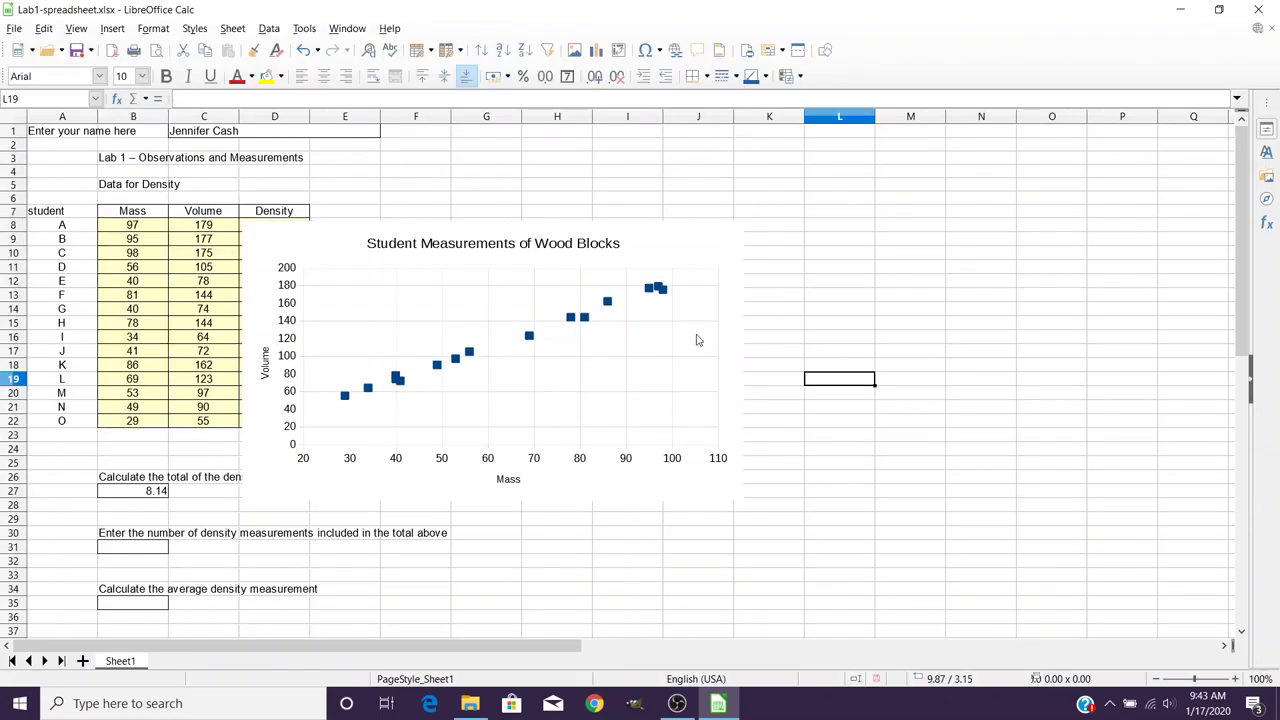
{"action": "left_click", "coordinate": [654, 320]}
{"action": "left_click_drag", "start_coordinate": [569, 244], "coordinate": [827, 282]}
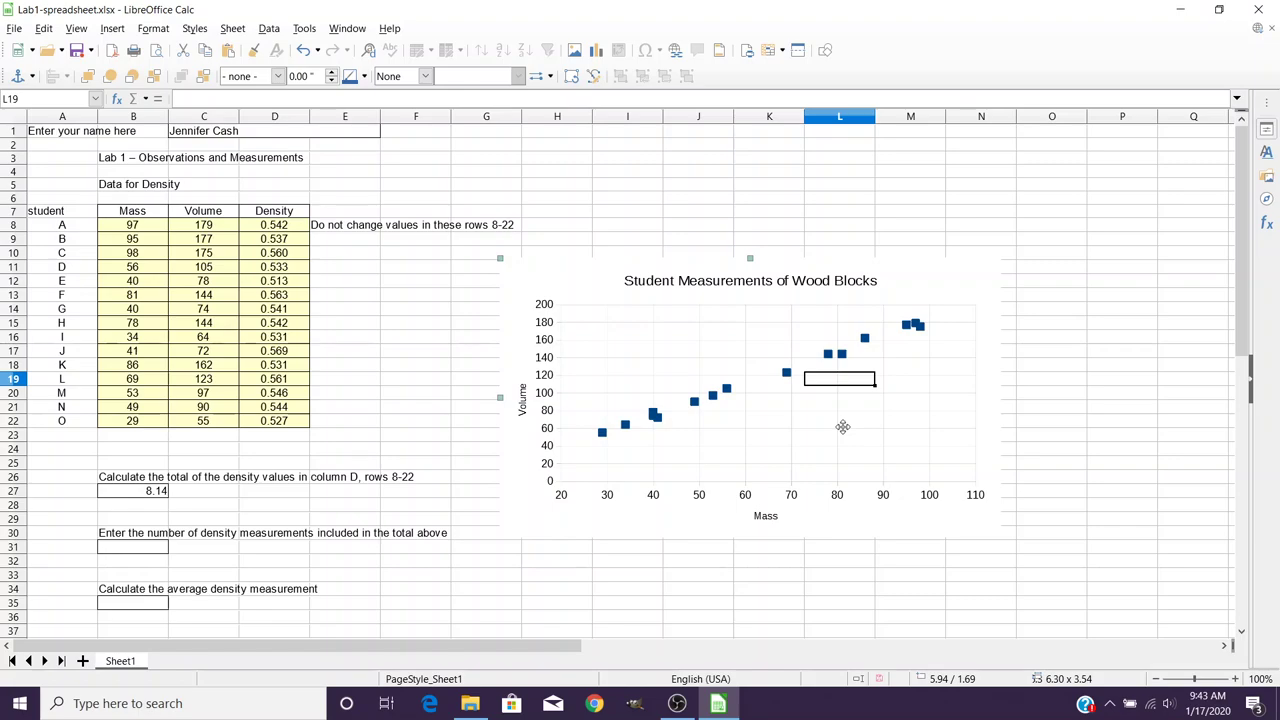
{"action": "left_click", "coordinate": [1057, 424]}
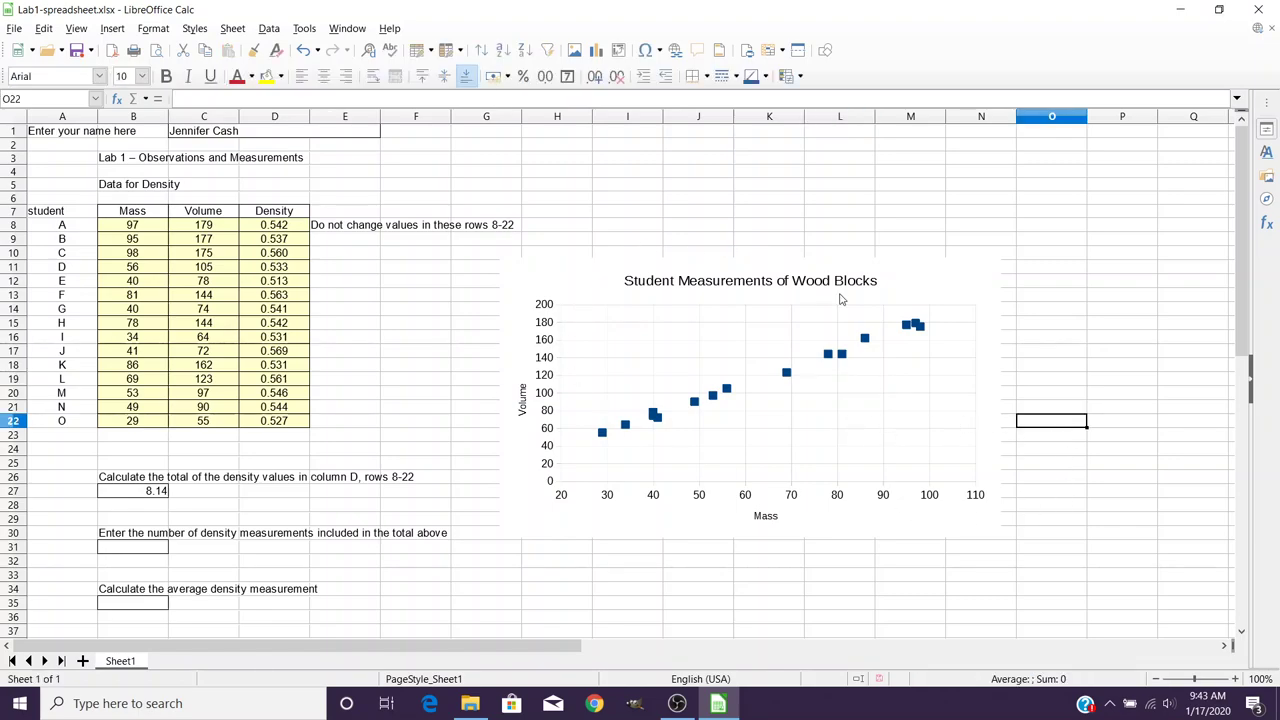